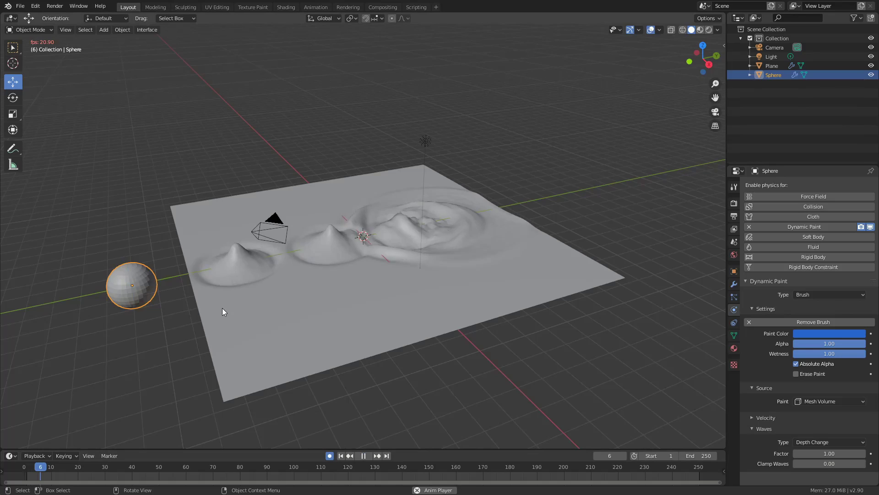
- Move the sphere through the plane during playback to record its motion and stir up waves
{"action": "key", "text": "g"}
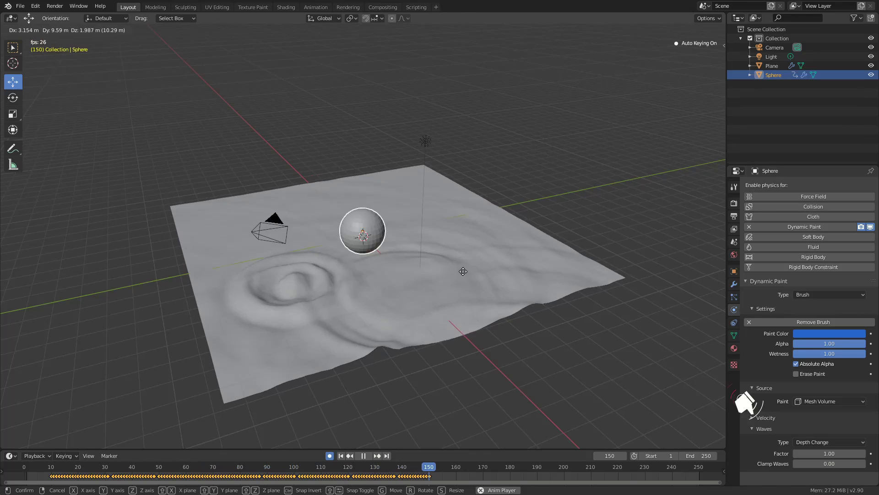
{"action": "left_click", "coordinate": [434, 229]}
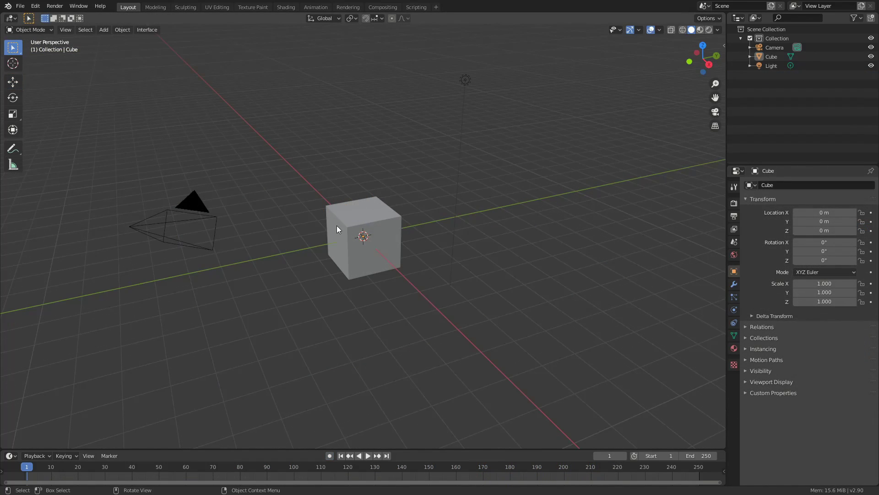
- Replace the default cube with a mesh plane and scale it up to about 8.65
{"action": "left_click", "coordinate": [336, 225]}
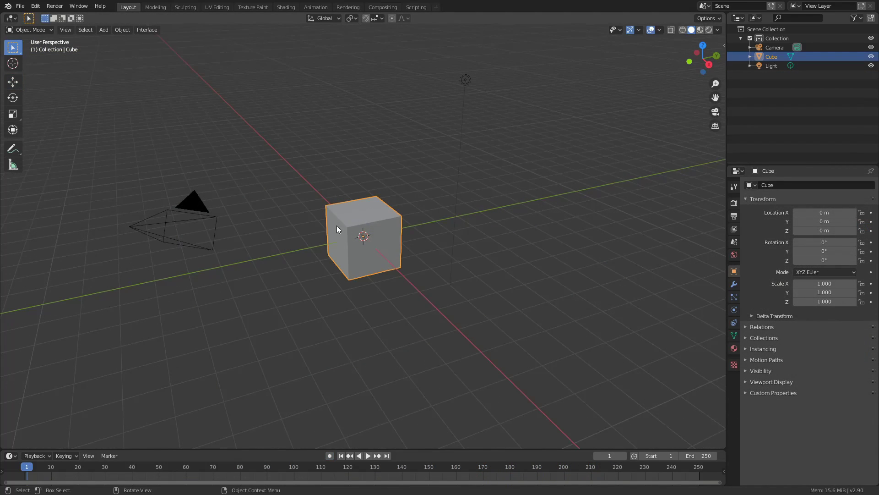
{"action": "key", "text": "Delete"}
{"action": "key", "text": "shift+a"}
{"action": "mouse_move", "coordinate": [341, 225]}
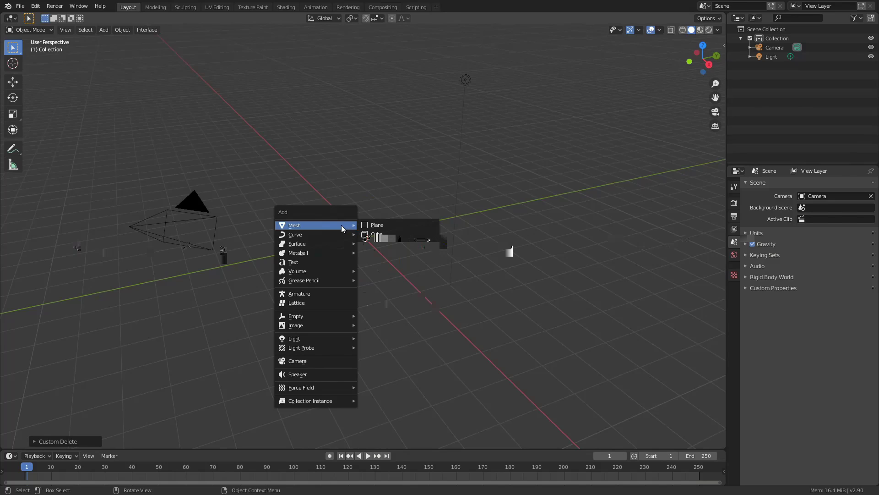
{"action": "left_click", "coordinate": [370, 226]}
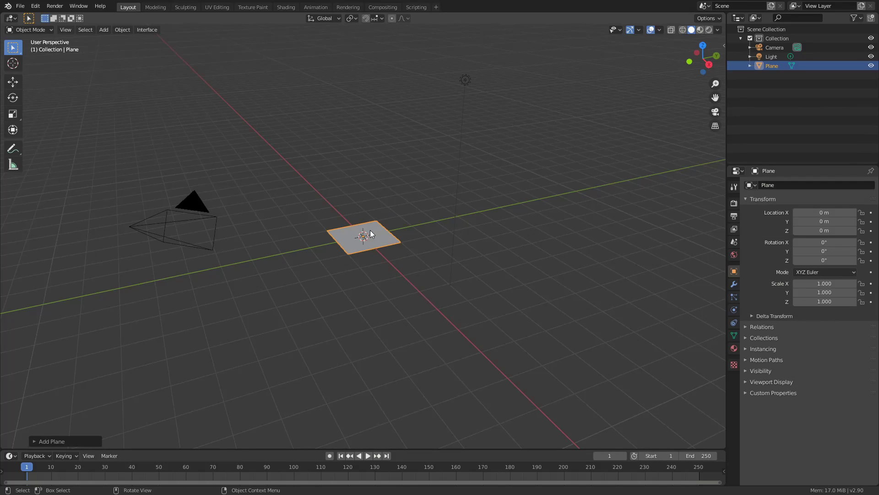
{"action": "key", "text": "s"}
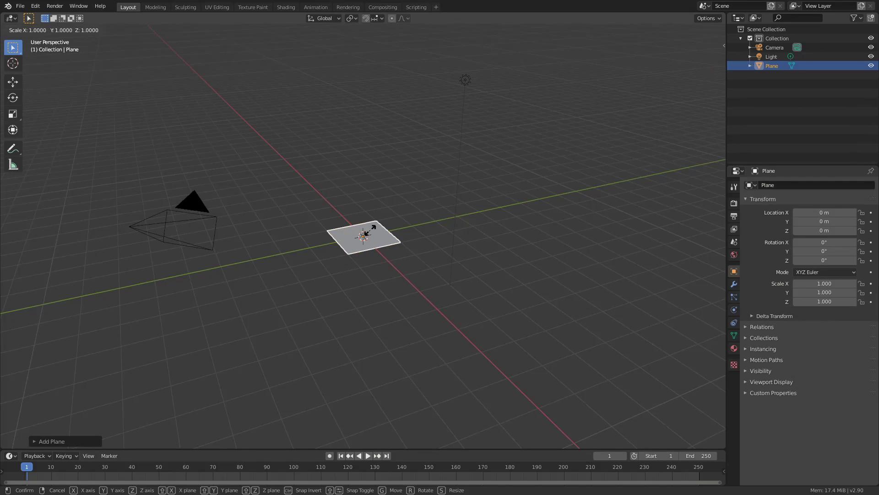
{"action": "left_click", "coordinate": [440, 218]}
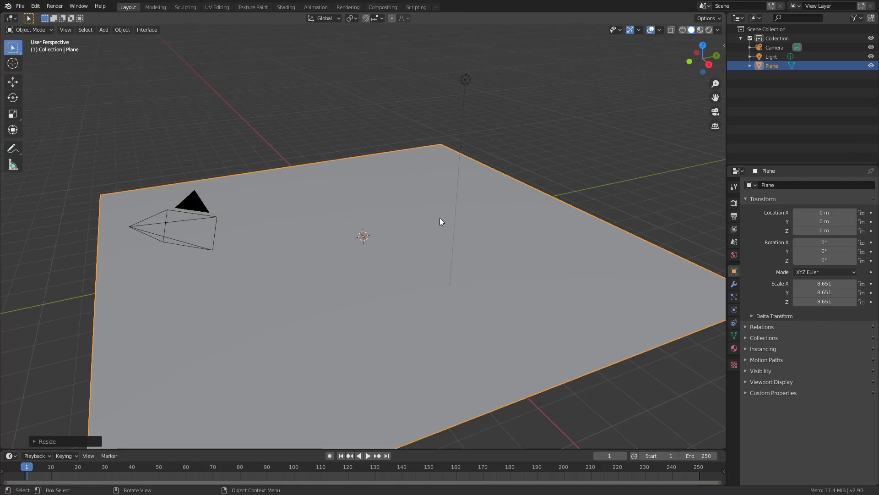
- Subdivide the plane's mesh with 100 cuts and return to Object Mode
{"action": "key", "text": "Tab"}
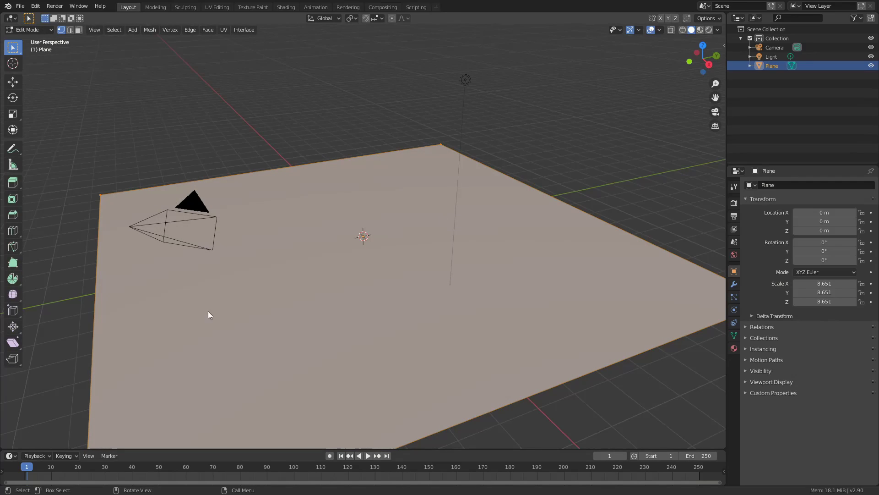
{"action": "left_click", "coordinate": [190, 29]}
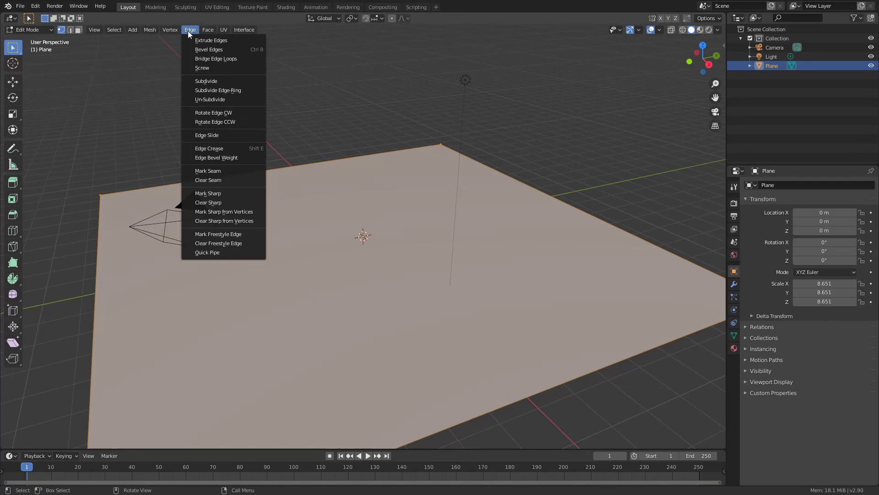
{"action": "left_click", "coordinate": [221, 79]}
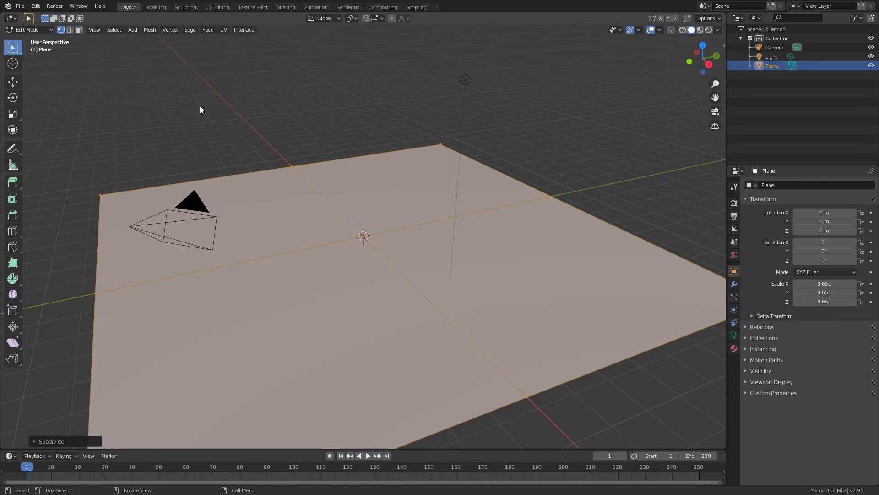
{"action": "left_click", "coordinate": [73, 442]}
{"action": "left_click", "coordinate": [126, 378]}
{"action": "type", "text": "100"}
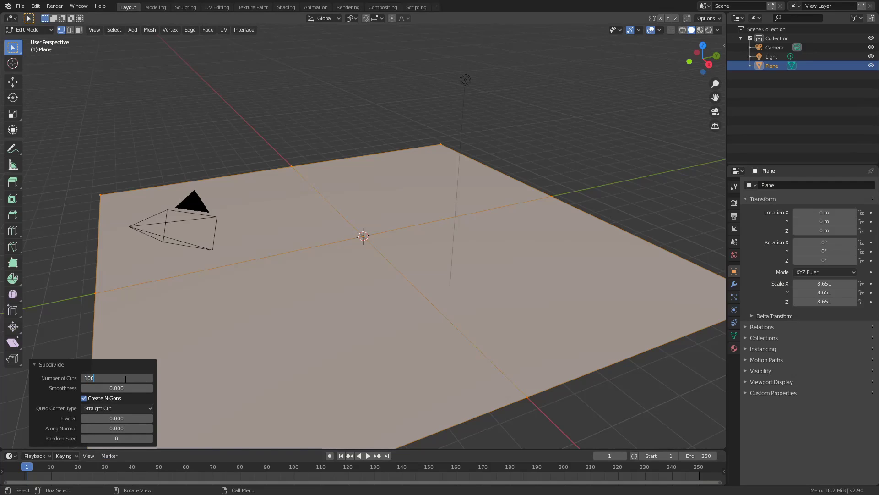
{"action": "key", "text": "Return"}
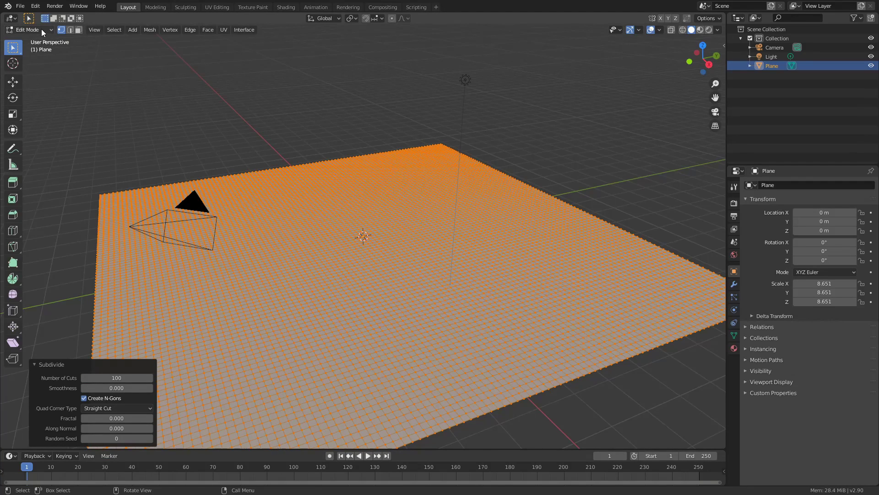
{"action": "key", "text": "Tab"}
- Add a UV sphere to the scene at the centre of the plane
{"action": "scroll", "coordinate": [196, 146], "scroll_direction": "down", "scroll_amount": 2}
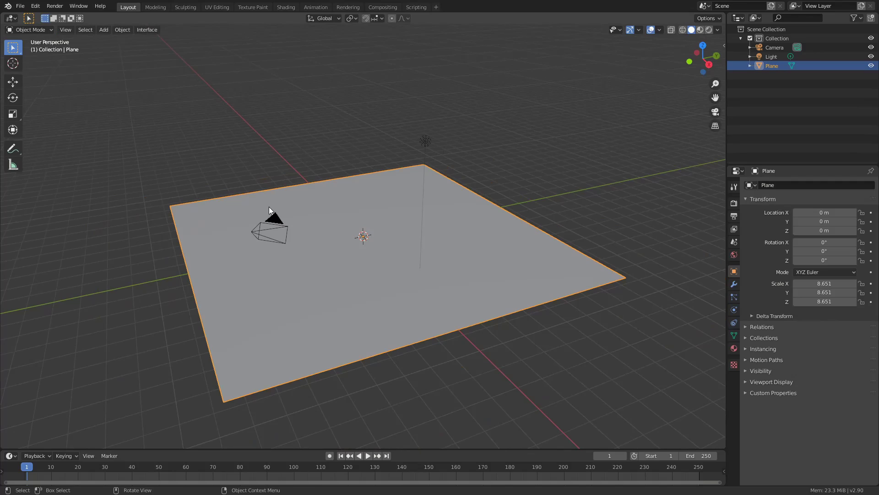
{"action": "key", "text": "shift+a"}
{"action": "mouse_move", "coordinate": [281, 211]}
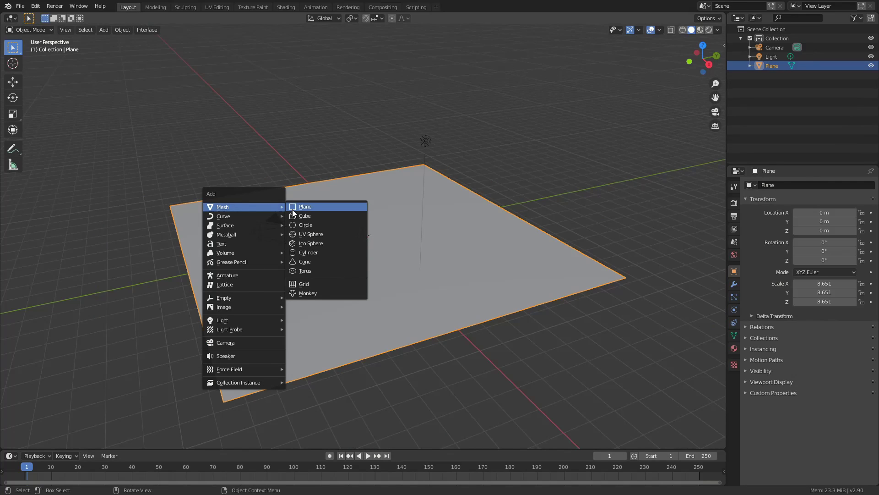
{"action": "left_click", "coordinate": [313, 234]}
- Animate the sphere with auto keying along Y, from about -11.04 m at frame 1 to about 4.59 m at frame 100
{"action": "left_click", "coordinate": [13, 81]}
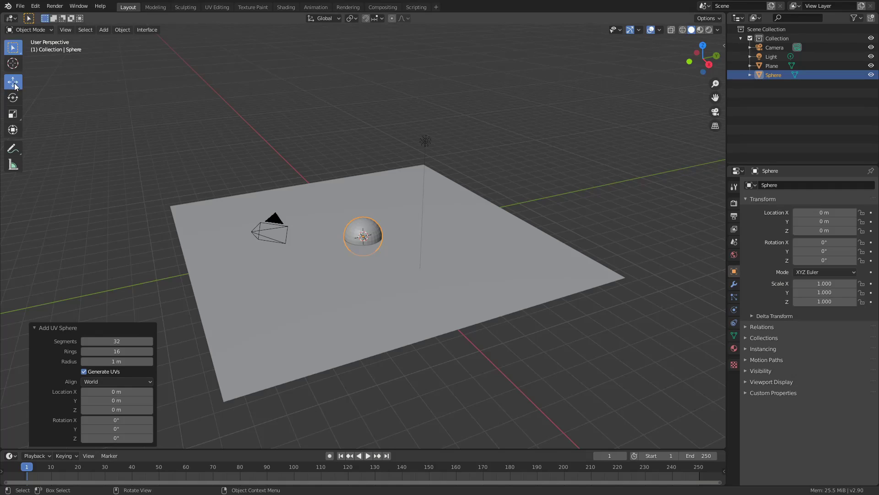
{"action": "left_click_drag", "start_coordinate": [391, 233], "coordinate": [158, 292]}
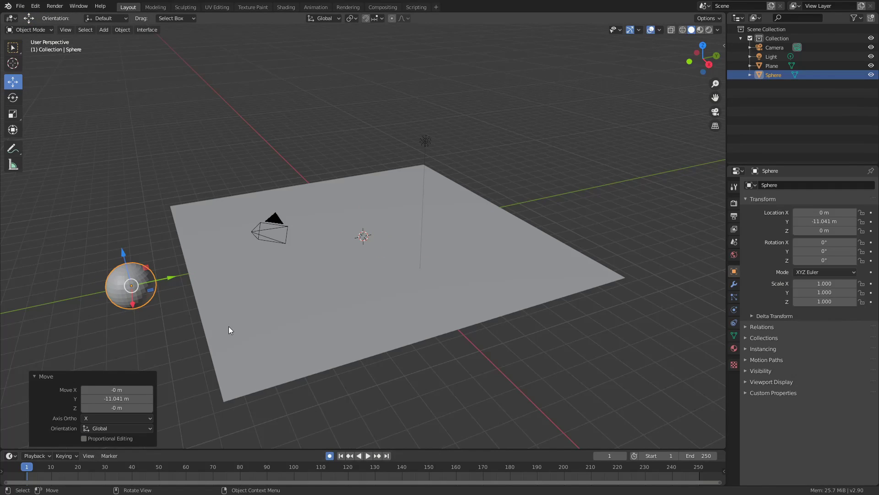
{"action": "left_click_drag", "start_coordinate": [170, 277], "coordinate": [483, 203]}
{"action": "left_click", "coordinate": [293, 467]}
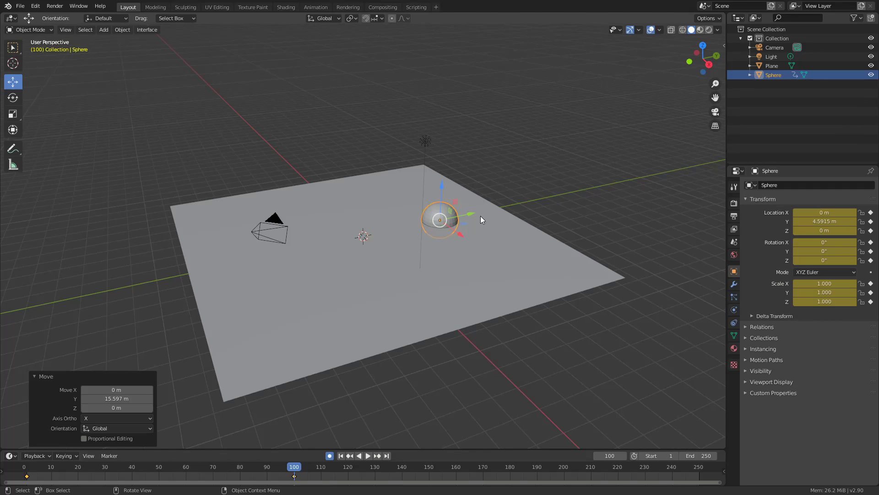
- Enable Dynamic Paint physics on the plane and add it as a canvas
{"action": "left_click", "coordinate": [481, 269]}
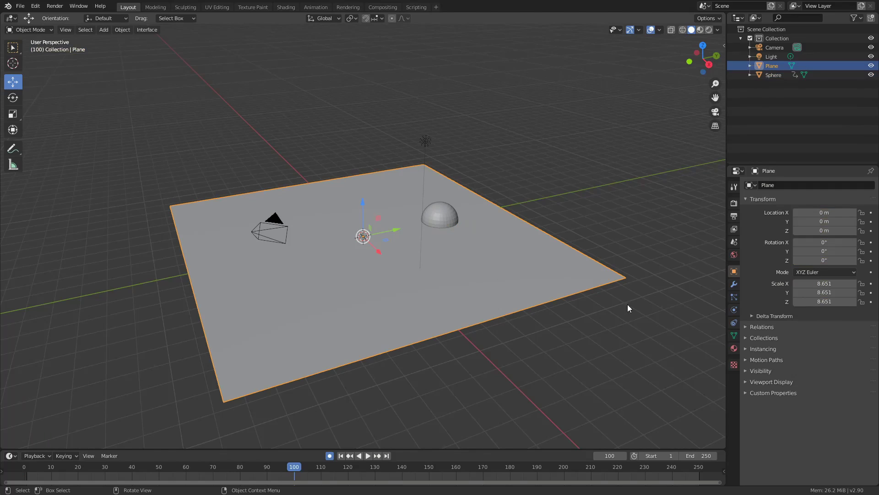
{"action": "left_click", "coordinate": [733, 310]}
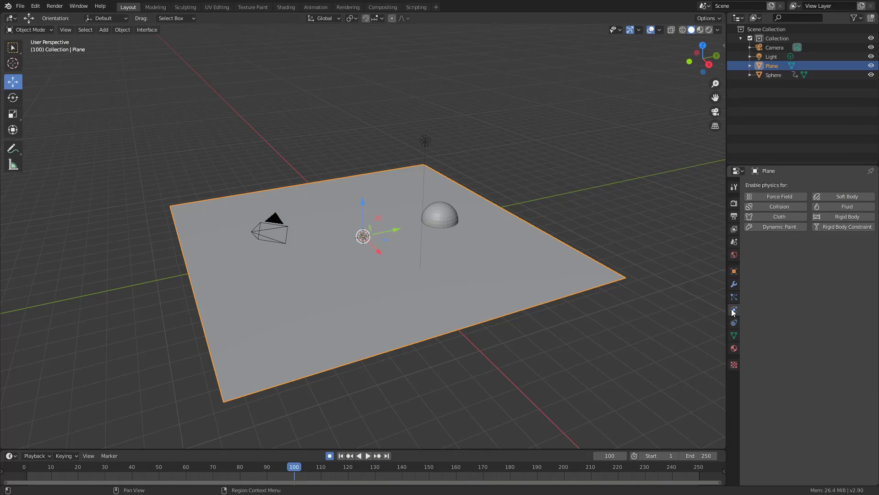
{"action": "left_click", "coordinate": [775, 228]}
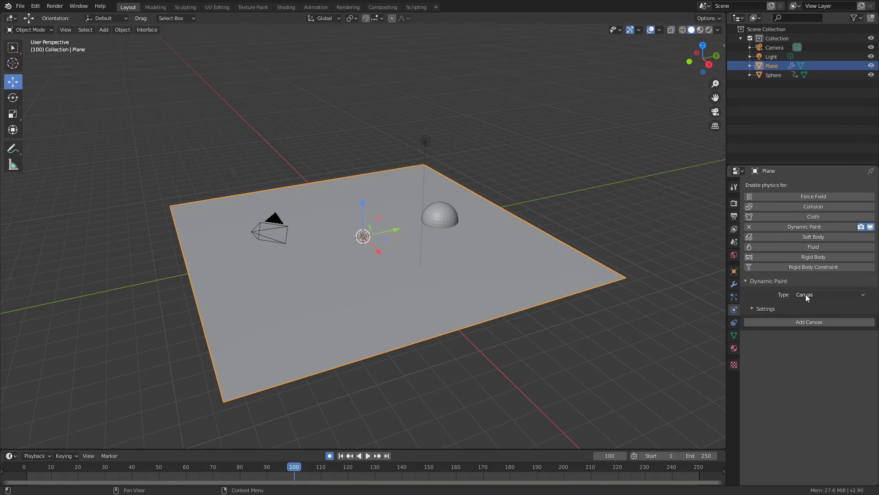
{"action": "left_click", "coordinate": [805, 324]}
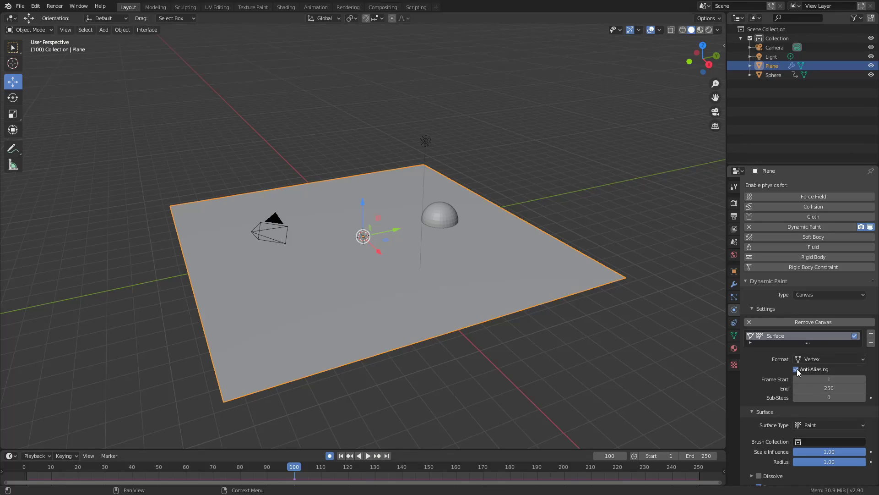
- Set the plane canvas to 1 sub-step and its surface type to Waves
{"action": "left_click", "coordinate": [829, 397]}
{"action": "type", "text": "1"}
{"action": "key", "text": "Return"}
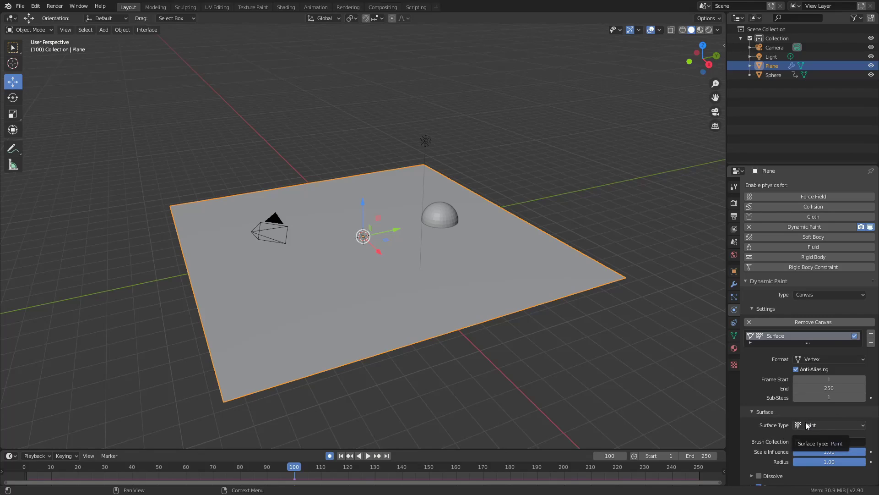
{"action": "left_click", "coordinate": [806, 421]}
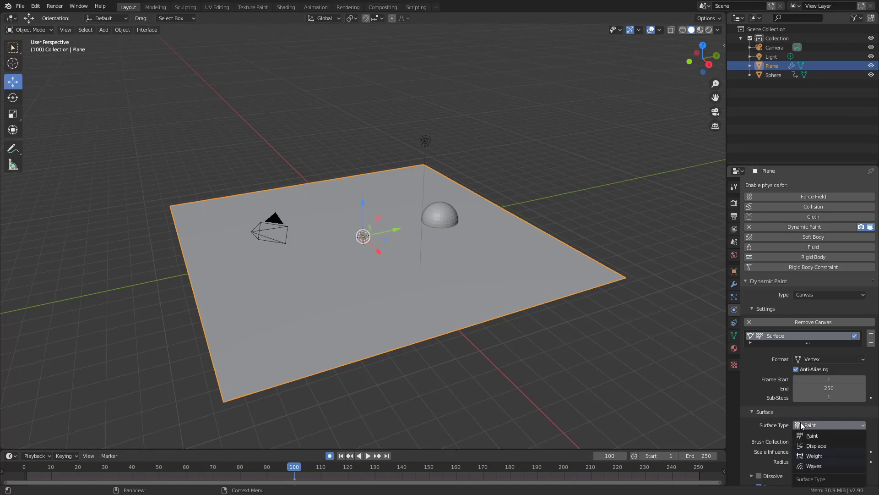
{"action": "left_click", "coordinate": [815, 465]}
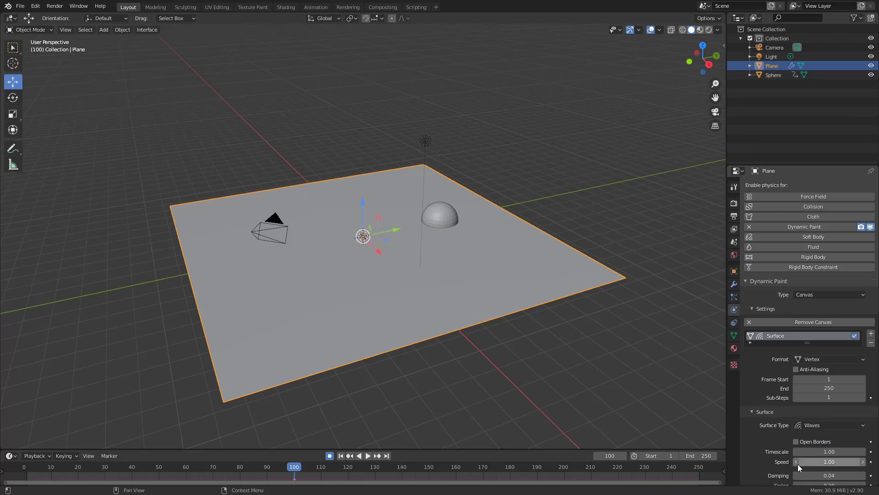
- Return to frame 1, enable Dynamic Paint on the sphere with type Brush and add the brush
{"action": "left_click", "coordinate": [341, 456]}
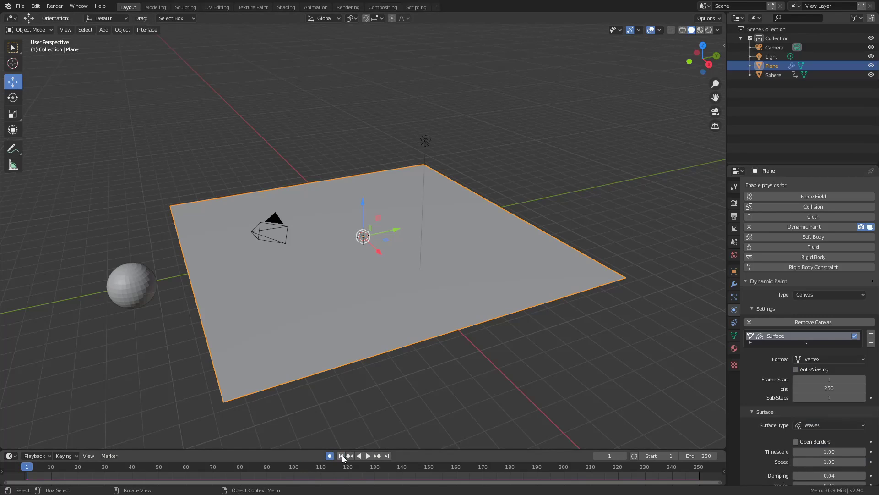
{"action": "left_click", "coordinate": [148, 295]}
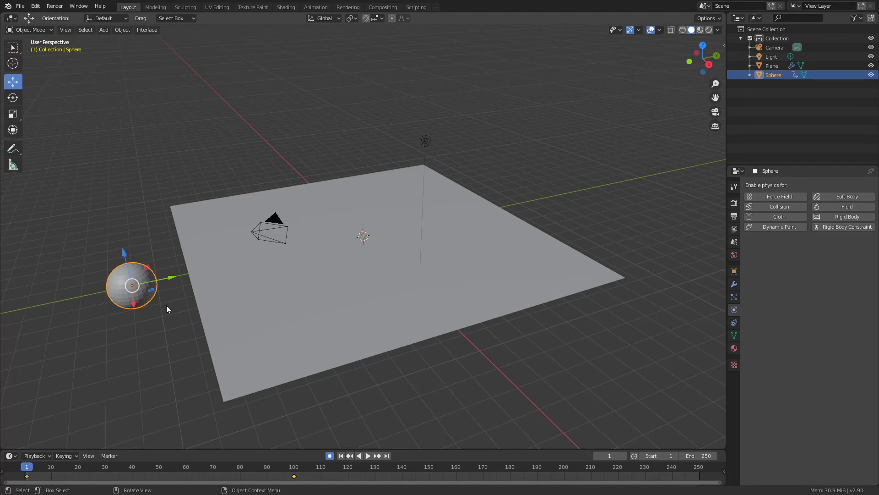
{"action": "left_click", "coordinate": [771, 228]}
{"action": "left_click", "coordinate": [812, 294]}
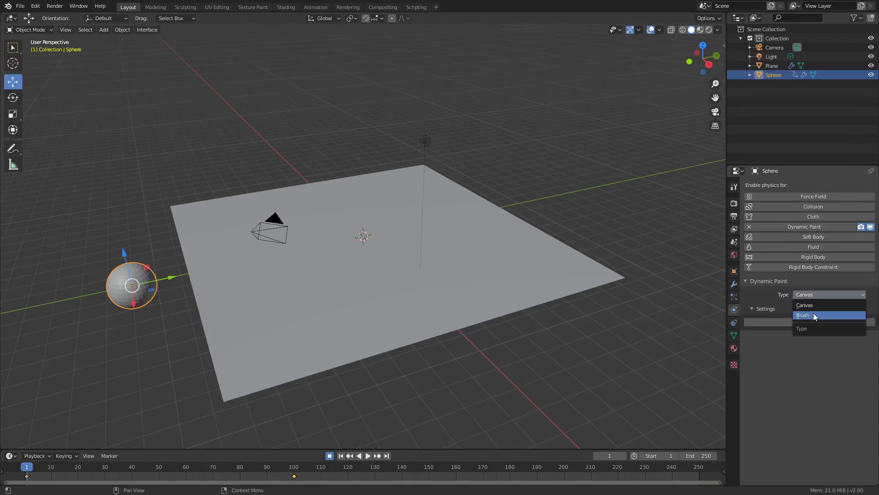
{"action": "left_click", "coordinate": [813, 314]}
{"action": "left_click", "coordinate": [812, 321]}
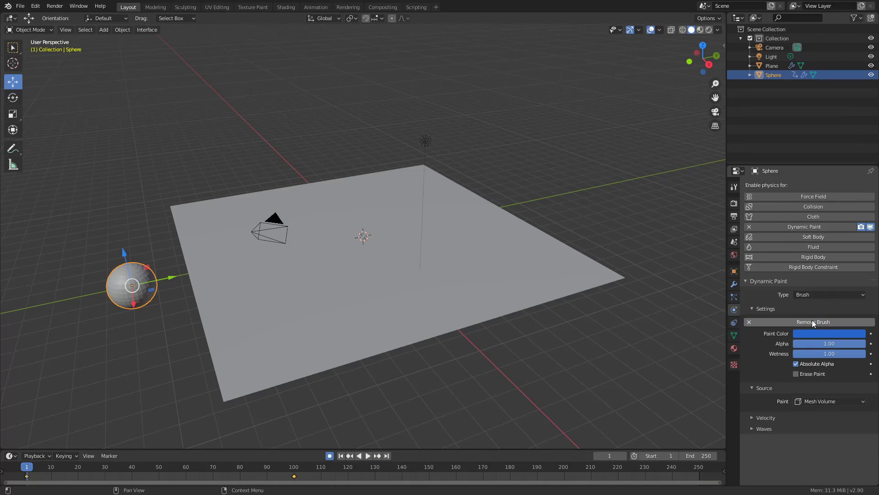
- Examine the wave type options in the sphere brush's Waves settings
{"action": "left_click", "coordinate": [767, 430]}
{"action": "left_click", "coordinate": [825, 442]}
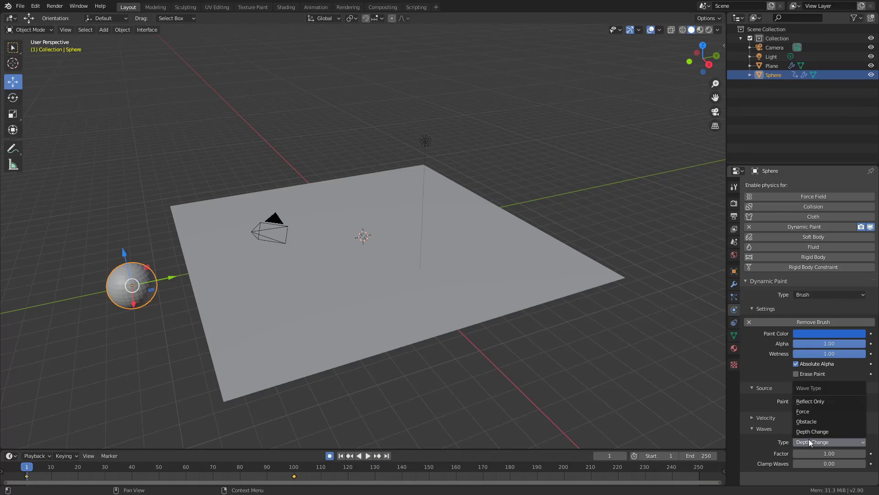
{"action": "left_click", "coordinate": [440, 398]}
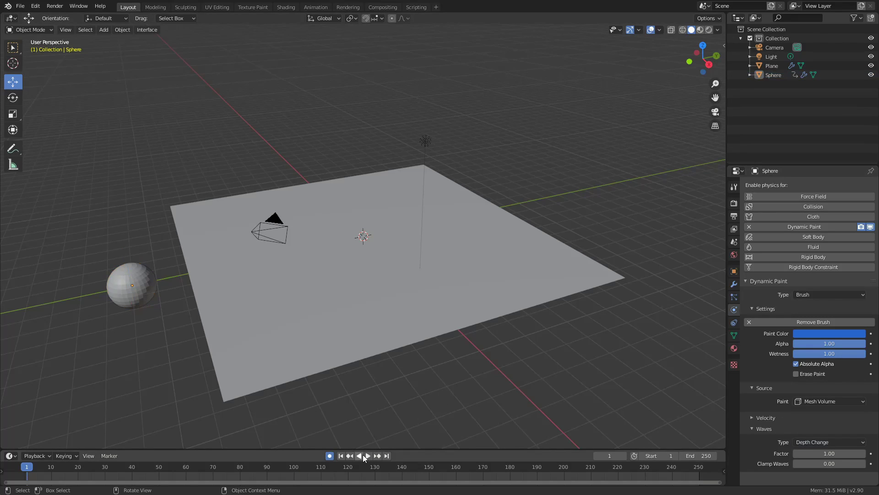
- Play the animation to preview the sphere's waves, stop it and select the plane
{"action": "left_click", "coordinate": [369, 456]}
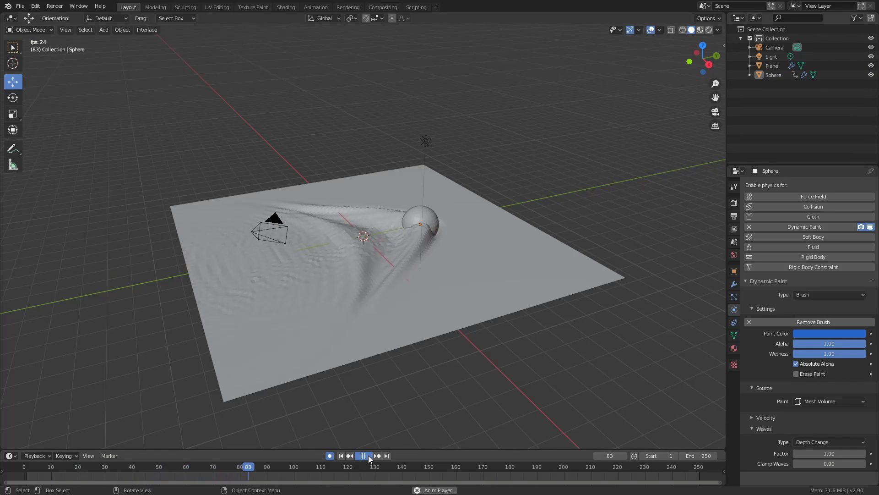
{"action": "key", "text": "space"}
{"action": "left_click", "coordinate": [373, 284]}
{"action": "right_click", "coordinate": [372, 285]}
{"action": "left_click", "coordinate": [372, 286]}
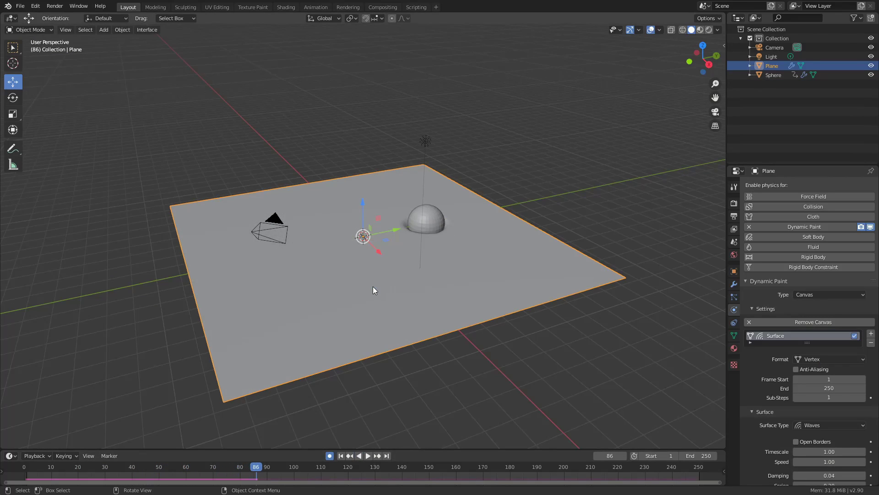
- Replay the wave simulation from frame 1, stop it partway and rewind the timeline to frame 0
{"action": "left_click", "coordinate": [341, 455]}
{"action": "left_click", "coordinate": [365, 456]}
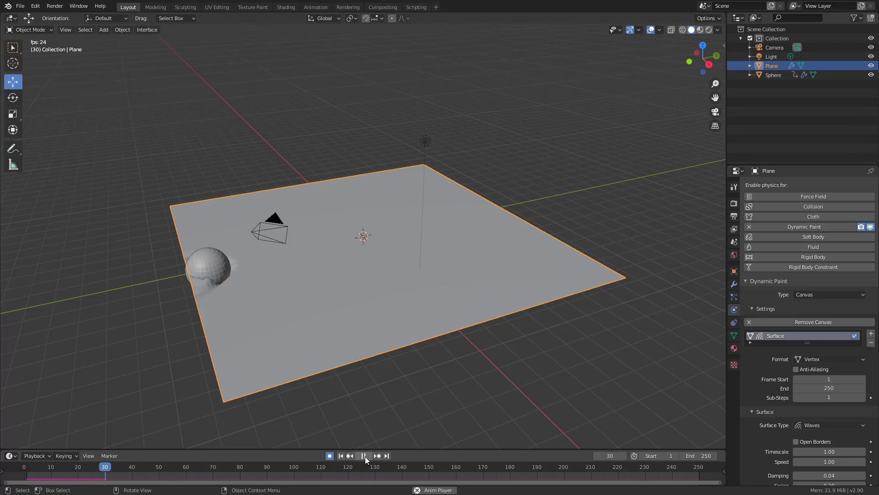
{"action": "left_click", "coordinate": [364, 456]}
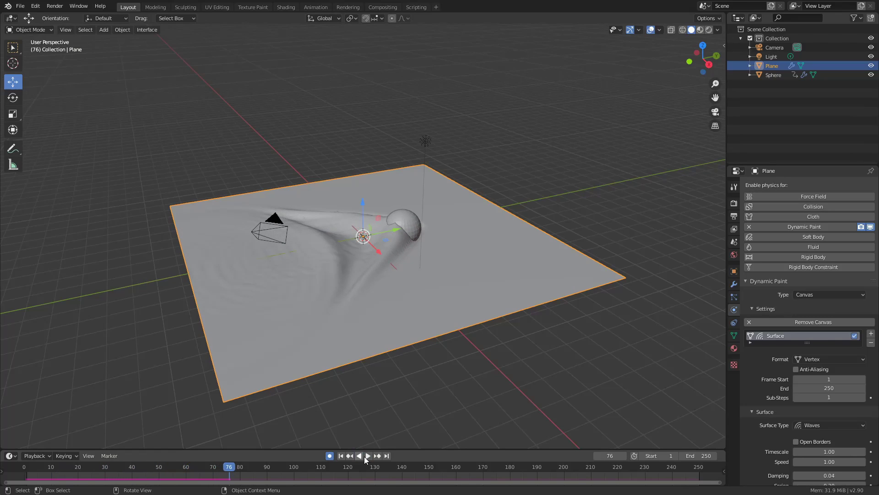
{"action": "left_click_drag", "start_coordinate": [221, 468], "coordinate": [23, 466]}
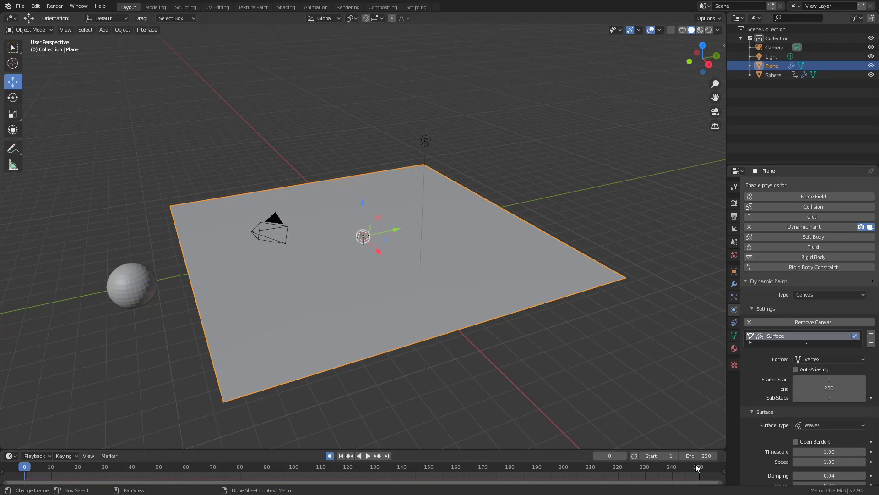
- Select the sphere and delete all of its existing animation keyframes
{"action": "left_click", "coordinate": [147, 280]}
{"action": "left_click_drag", "start_coordinate": [307, 474], "coordinate": [27, 477]}
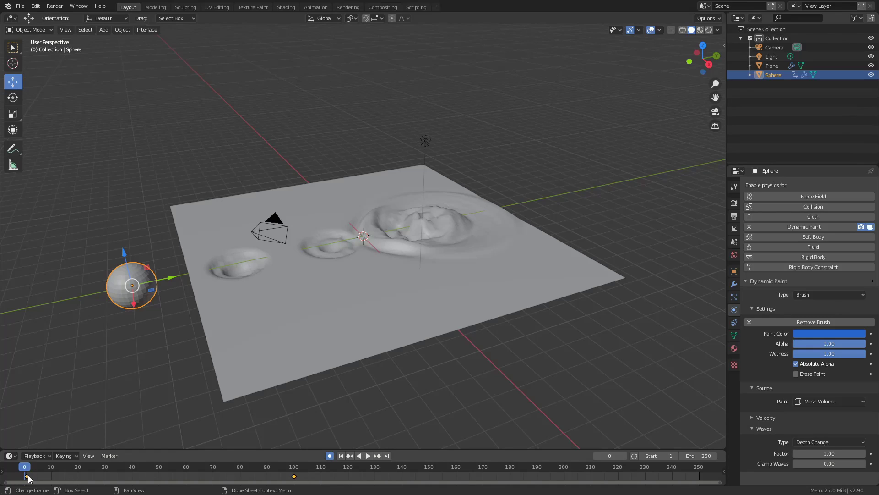
{"action": "right_click", "coordinate": [28, 478]}
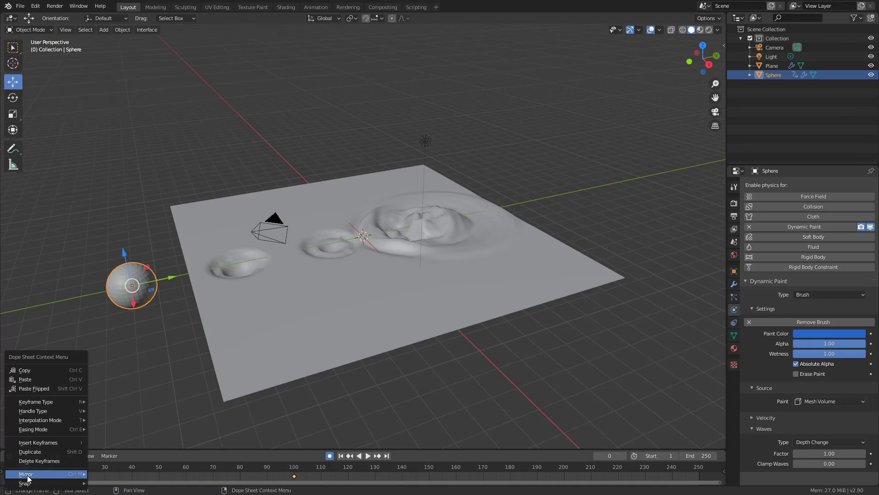
{"action": "left_click", "coordinate": [46, 461]}
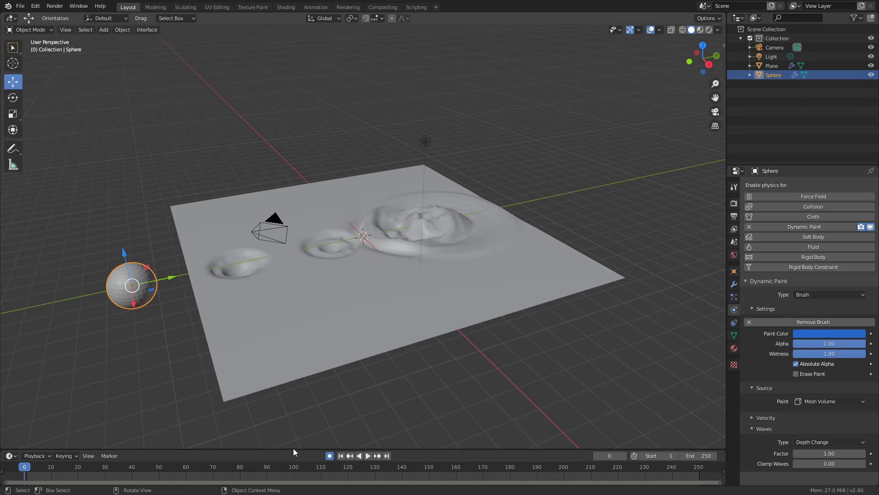
- Play the timeline with auto keying and move the sphere freehand across and through the plane to record its motion
{"action": "left_click", "coordinate": [367, 455]}
{"action": "key", "text": "g"}
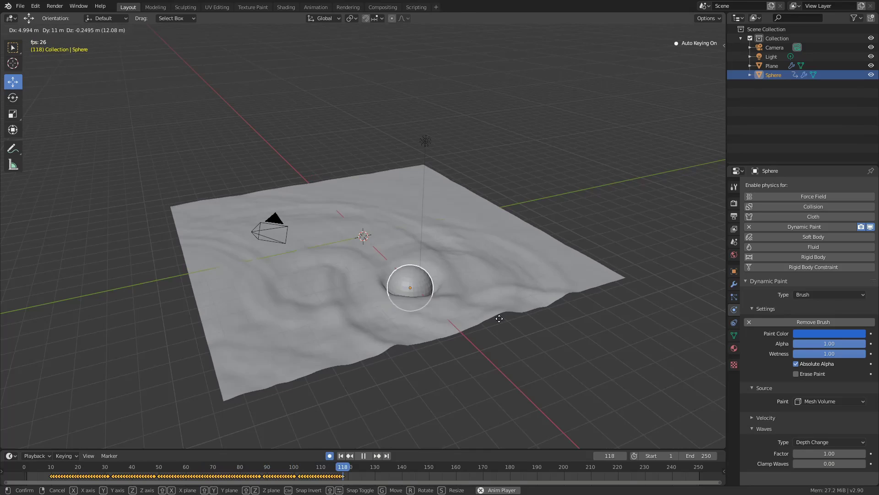
{"action": "left_click", "coordinate": [435, 236]}
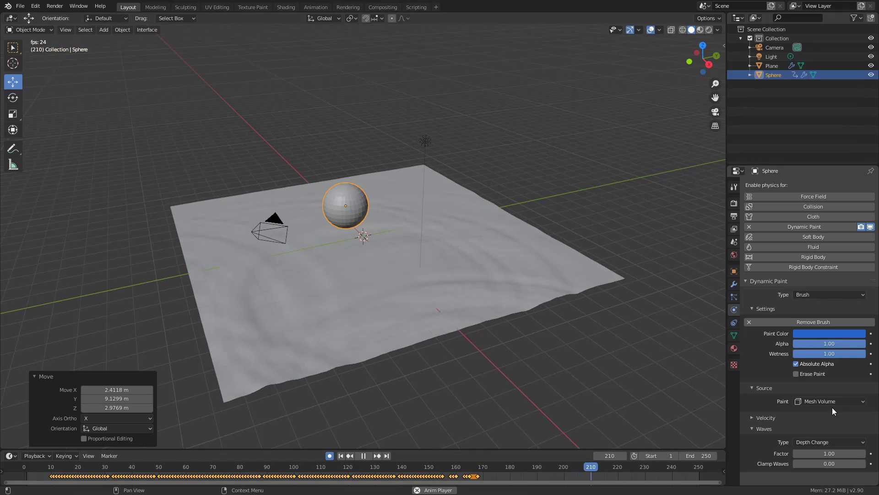
- Set the sphere brush's wave type to Obstacle, preview the resulting waves and stop playback at frame 100
{"action": "left_click", "coordinate": [819, 441]}
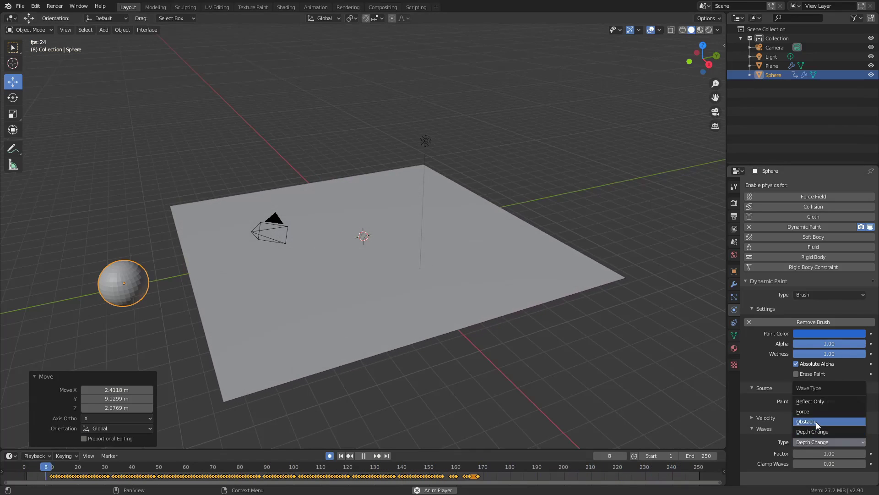
{"action": "left_click", "coordinate": [816, 422]}
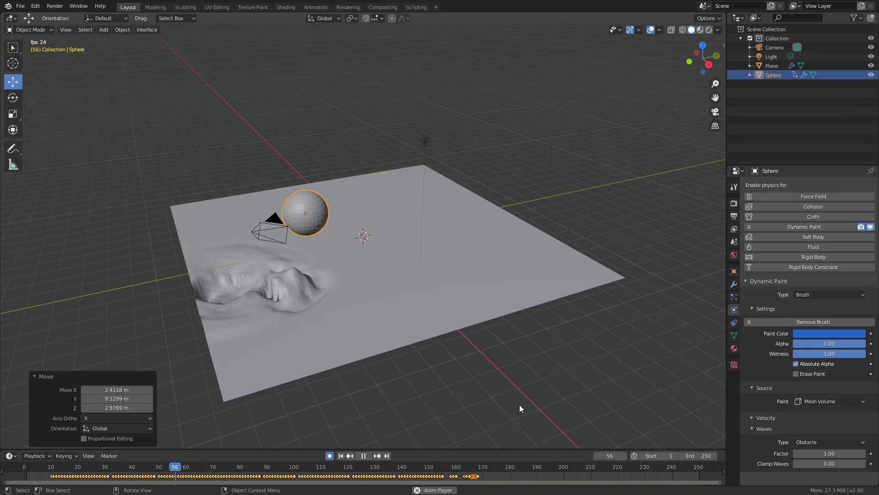
{"action": "left_click", "coordinate": [363, 456]}
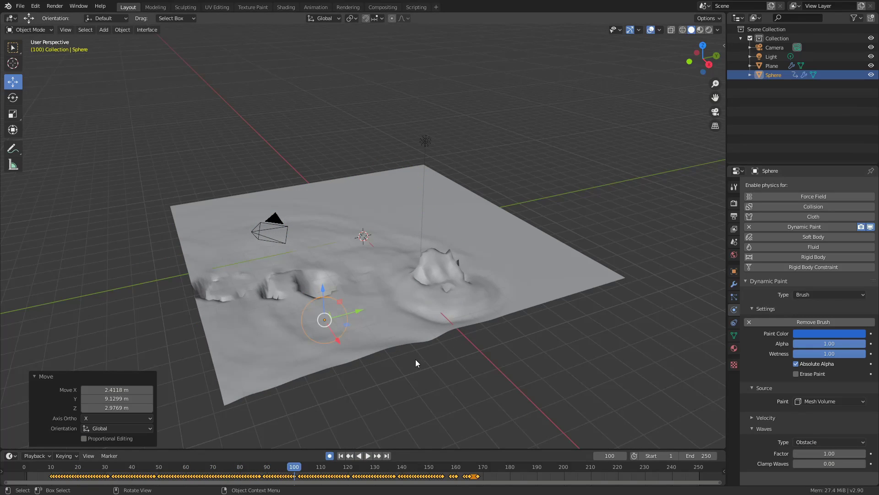
- Select the plane and examine its canvas surface type options, wave settings and cache settings
{"action": "left_click", "coordinate": [501, 292]}
{"action": "scroll", "coordinate": [805, 367], "scroll_direction": "down", "scroll_amount": 3}
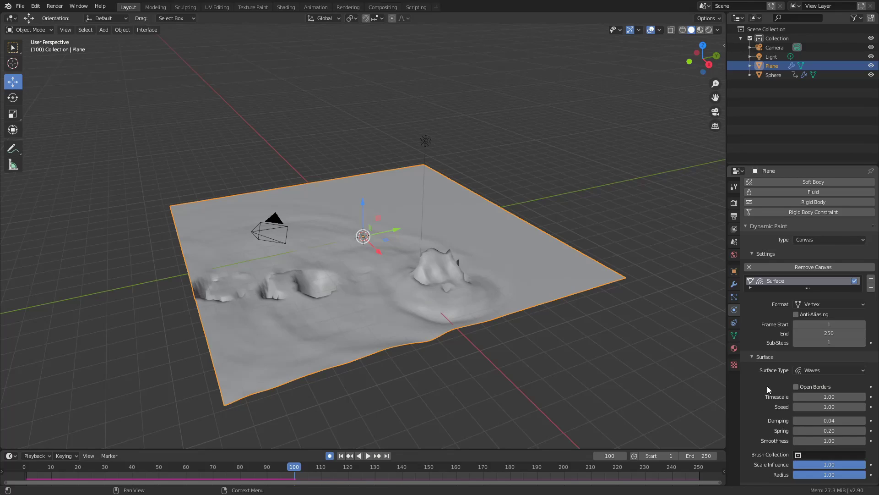
{"action": "left_click", "coordinate": [802, 369]}
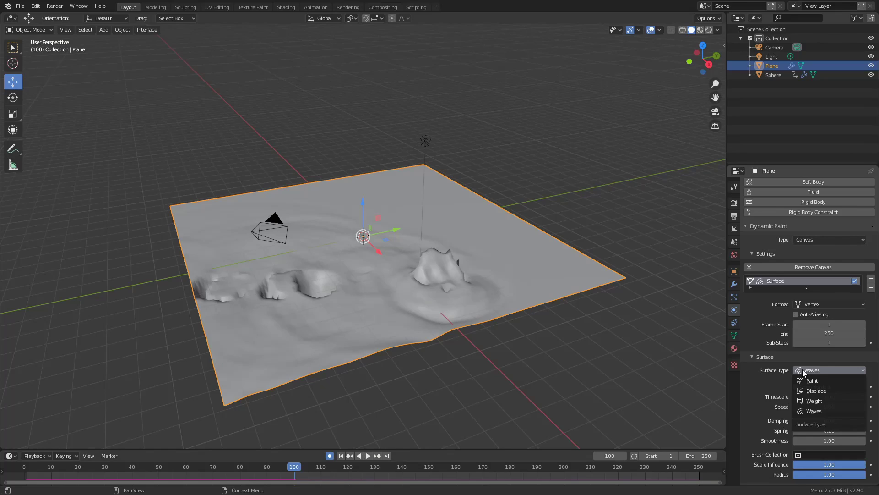
{"action": "scroll", "coordinate": [762, 377], "scroll_direction": "down", "scroll_amount": 1}
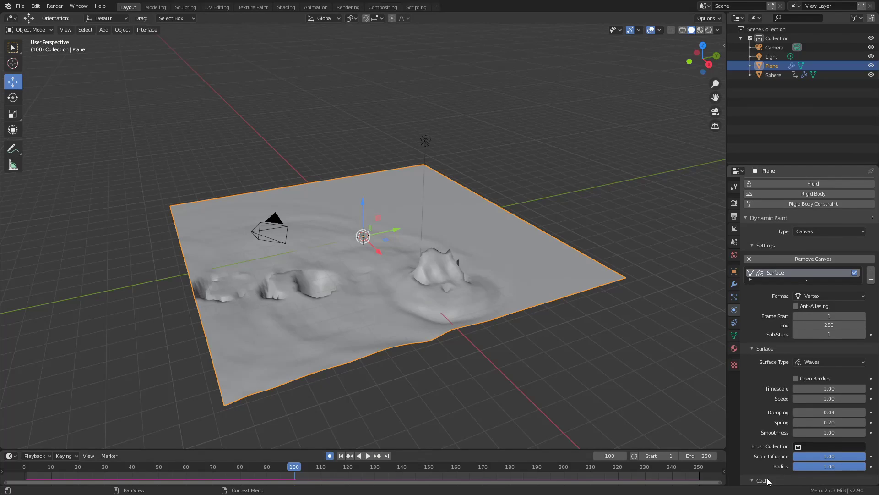
{"action": "scroll", "coordinate": [762, 386], "scroll_direction": "down", "scroll_amount": 5}
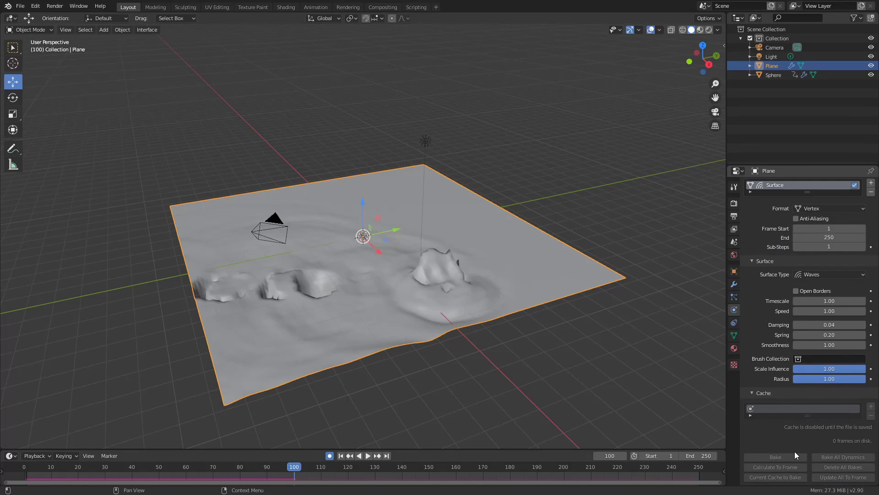